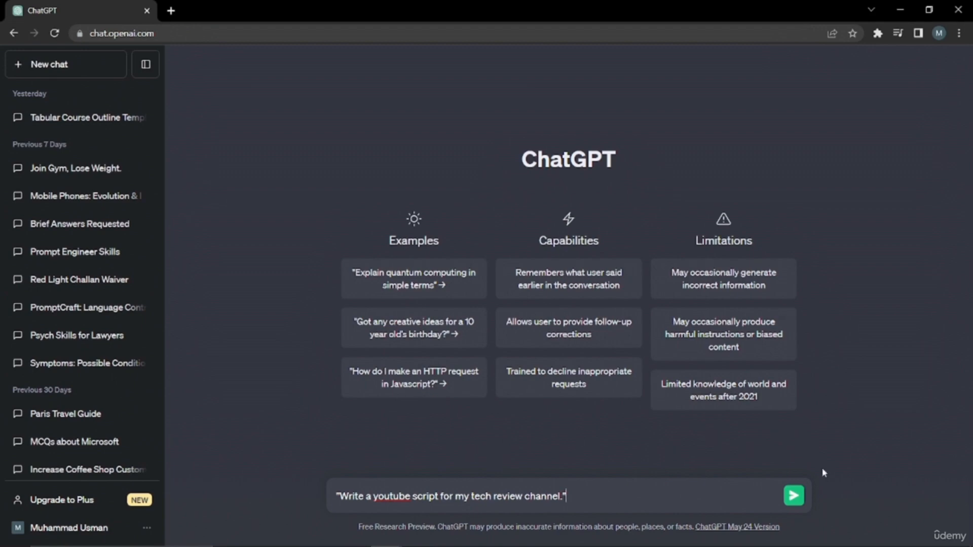
Send the prompt "Write a youtube script for my tech review channel." and review the generated script.
click(793, 496)
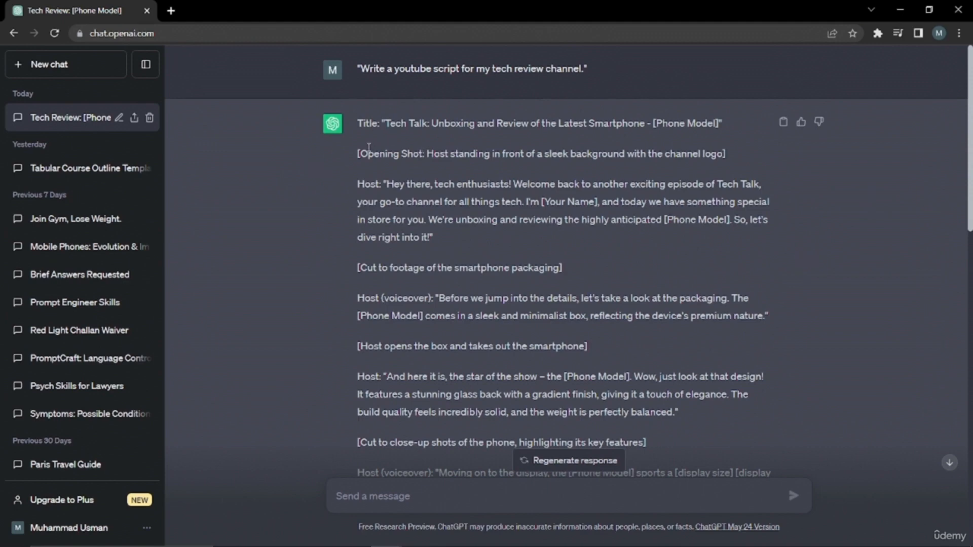
scroll(409, 192, down, 15)
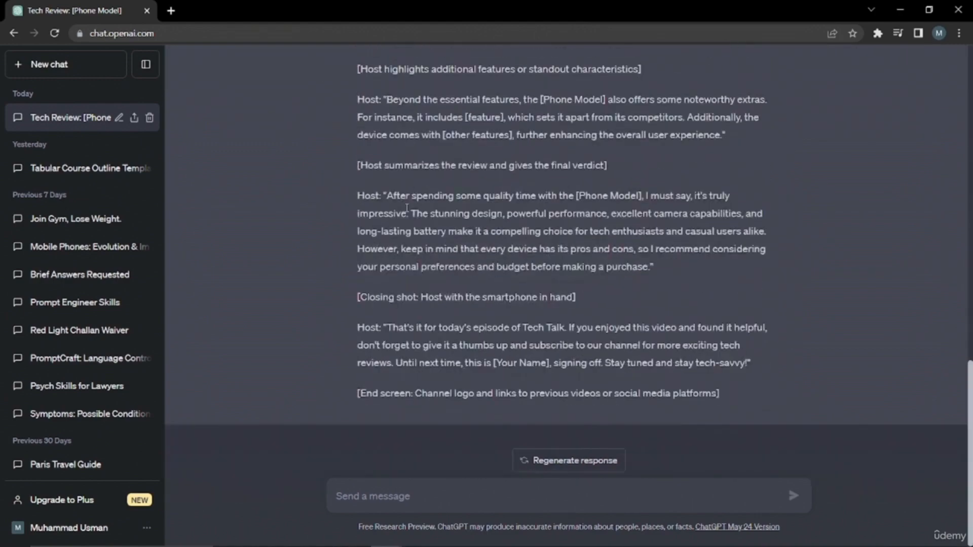
scroll(431, 222, up, 4)
scroll(431, 222, up, 9)
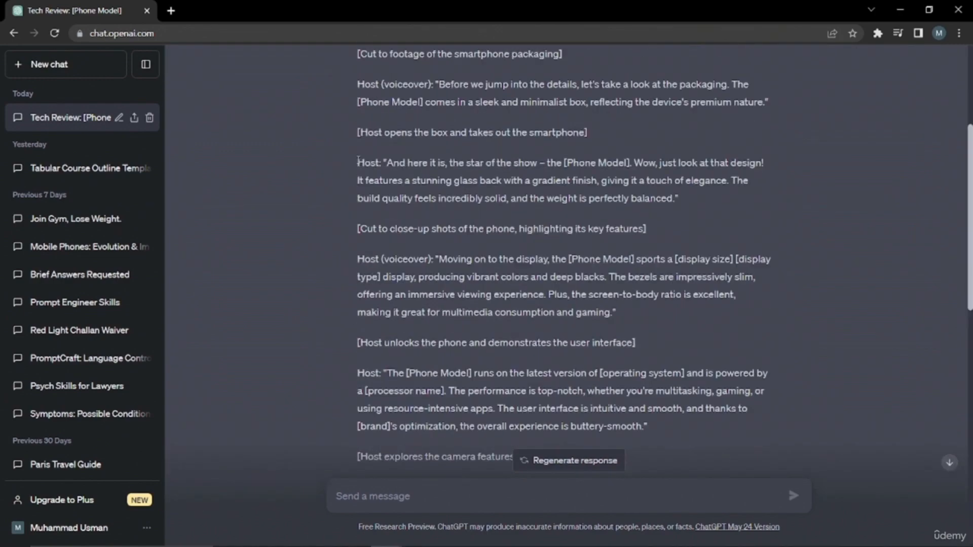
drag(358, 163, 623, 314)
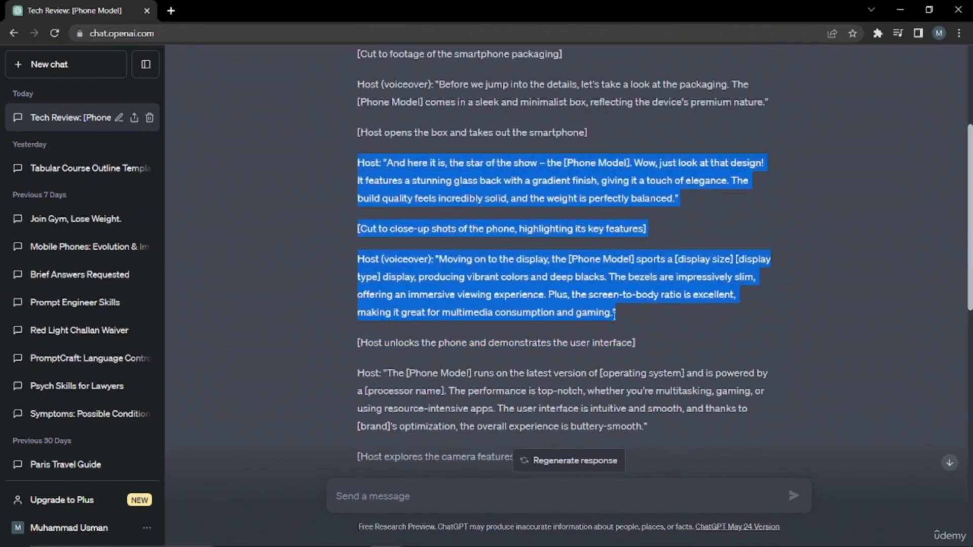
click(623, 316)
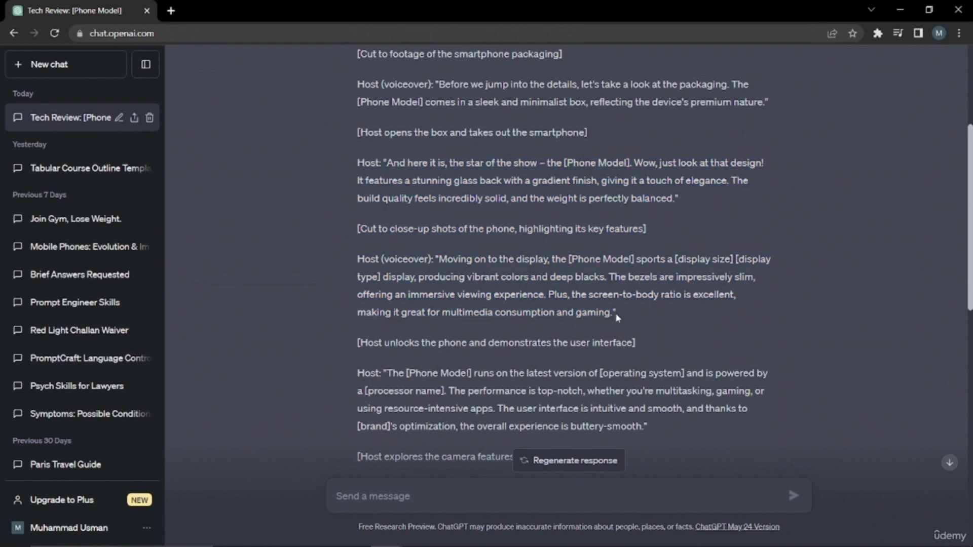
Send the prompt "Write a youtube script for my tech review channel related to latest iPhone" and read through the reply.
scroll(617, 317, down, 10)
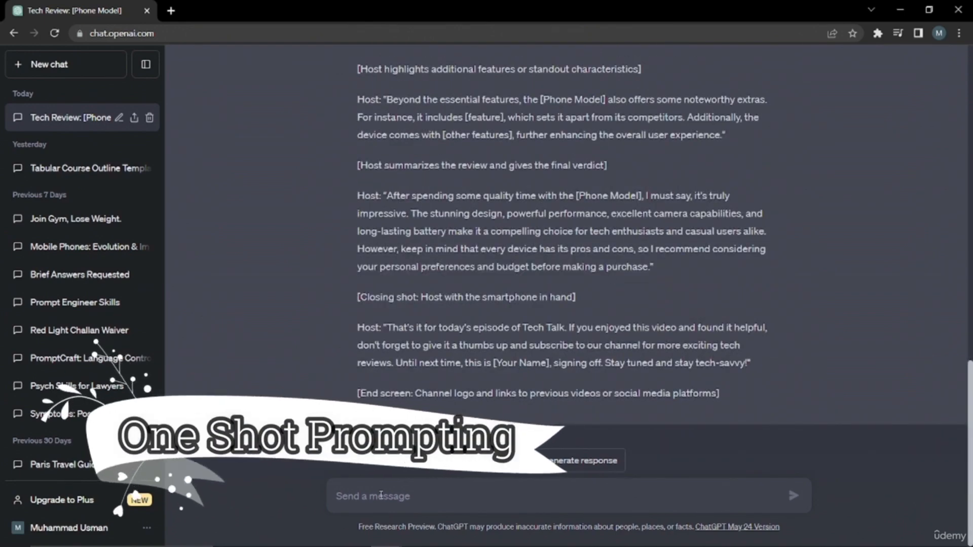
text("Write a youtube script for my tech review channel related to latest iPhone")
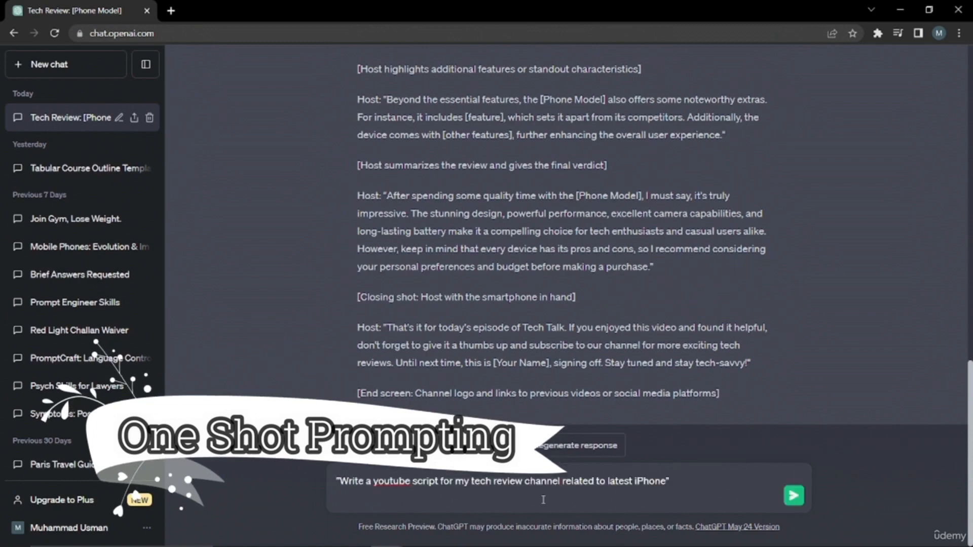
key(BackSpace)
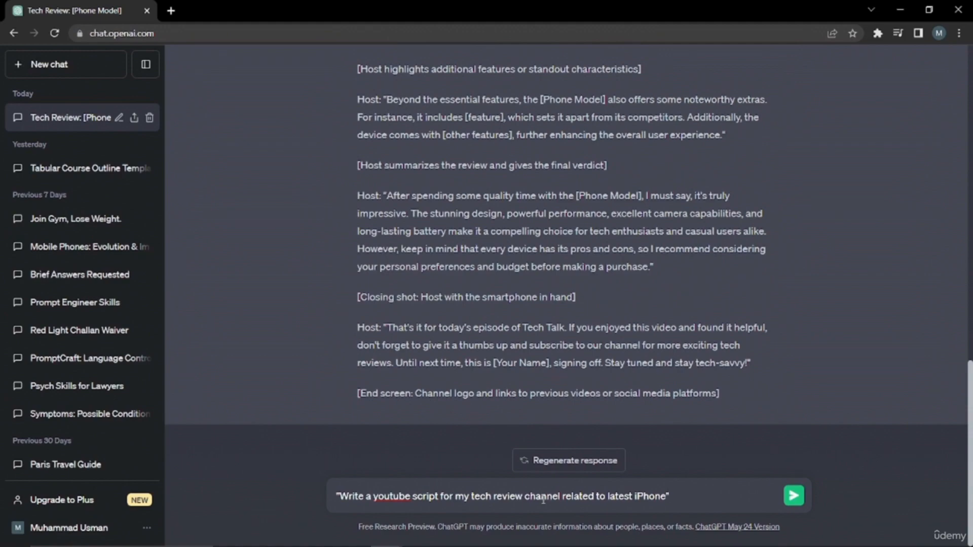
key(Return)
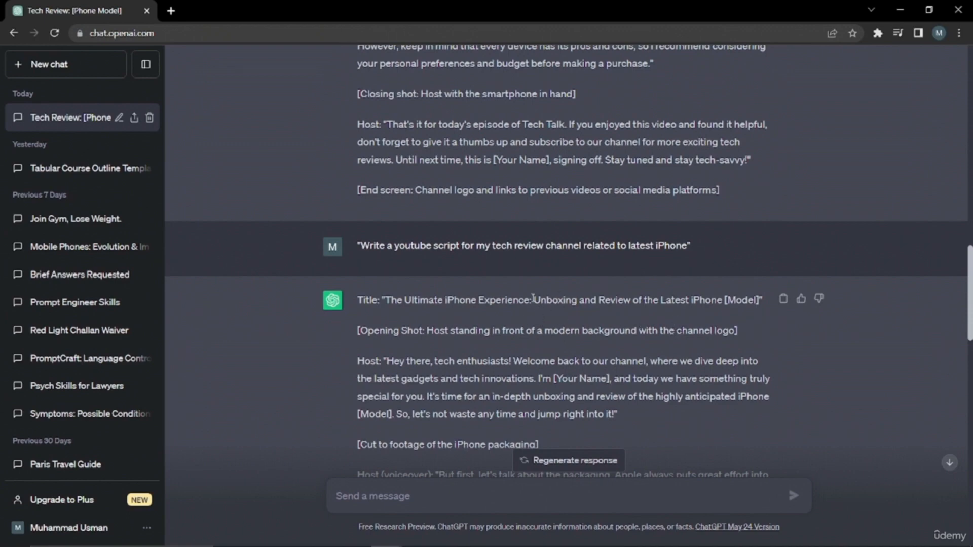
scroll(478, 333, down, 3)
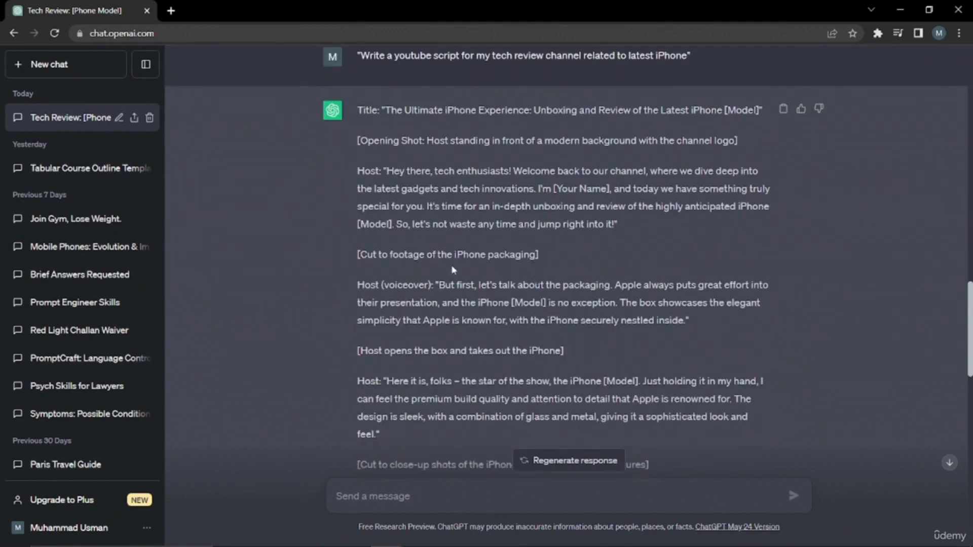
scroll(560, 313, down, 3)
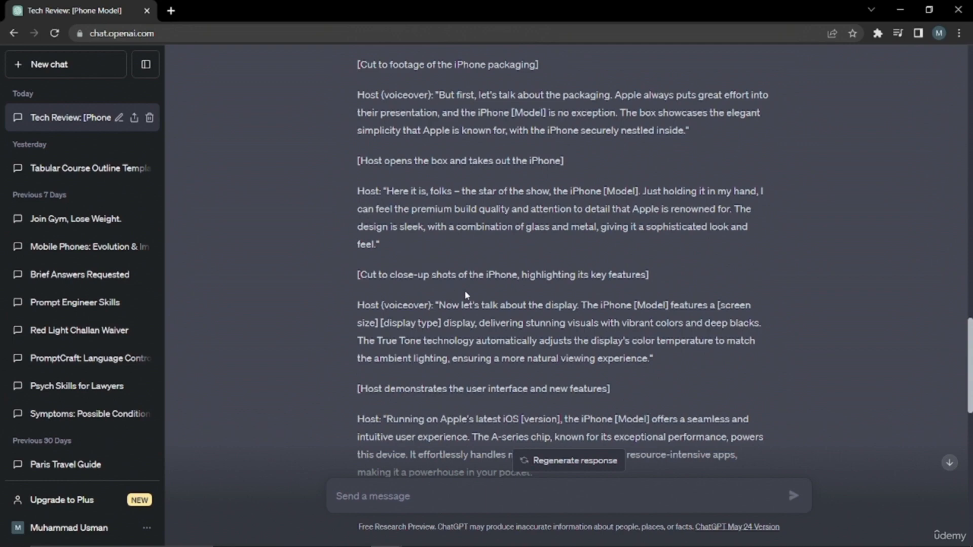
scroll(466, 294, down, 5)
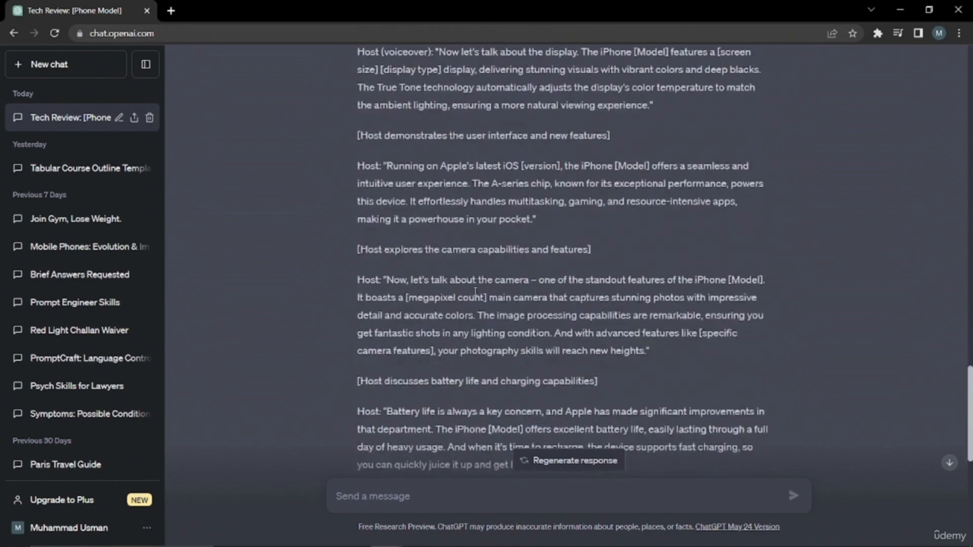
scroll(475, 291, down, 4)
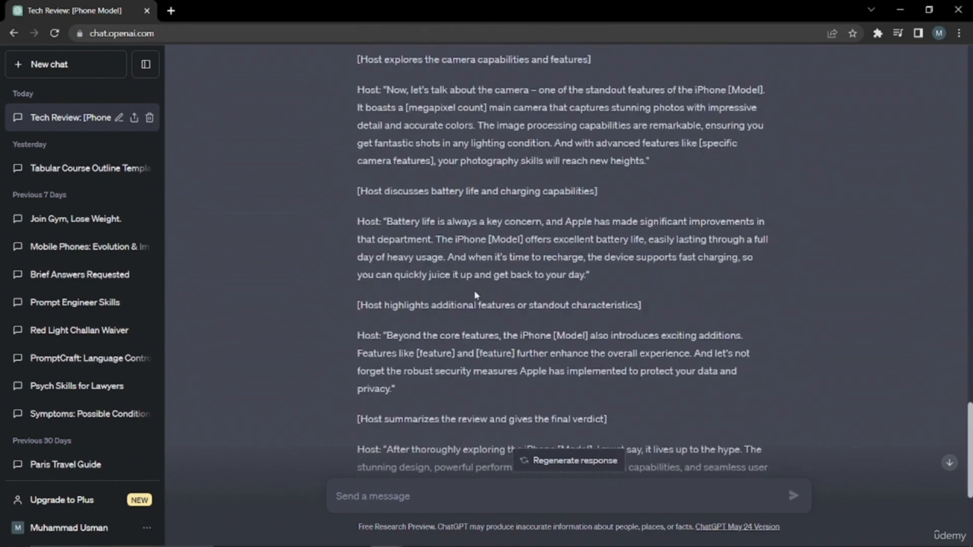
scroll(479, 296, down, 5)
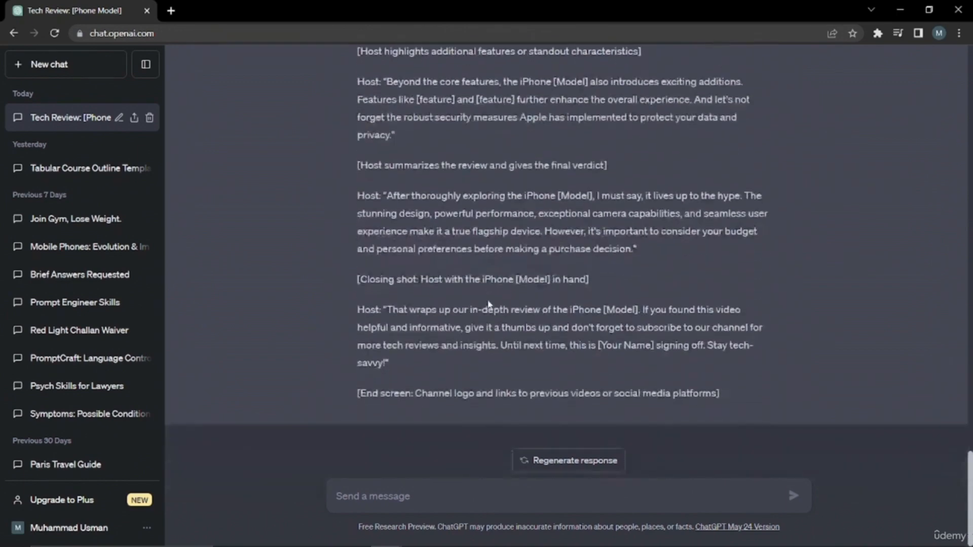
Request a 5-minute youtube script on the latest iPhone camera specifications for my tech review channel, with an opening 10-second hook and a photo notated per main point.
click(514, 501)
text(Write a 5 minute youtube script on the latest iPhone camera specifications for my tech review channel. Start with a 10 second hook and notate a photo for each main point.")
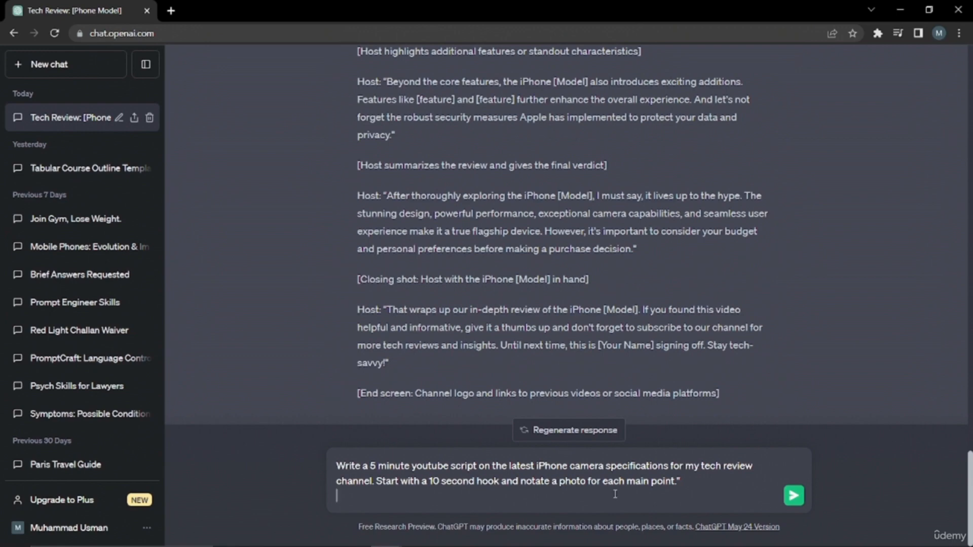
drag(369, 465, 665, 465)
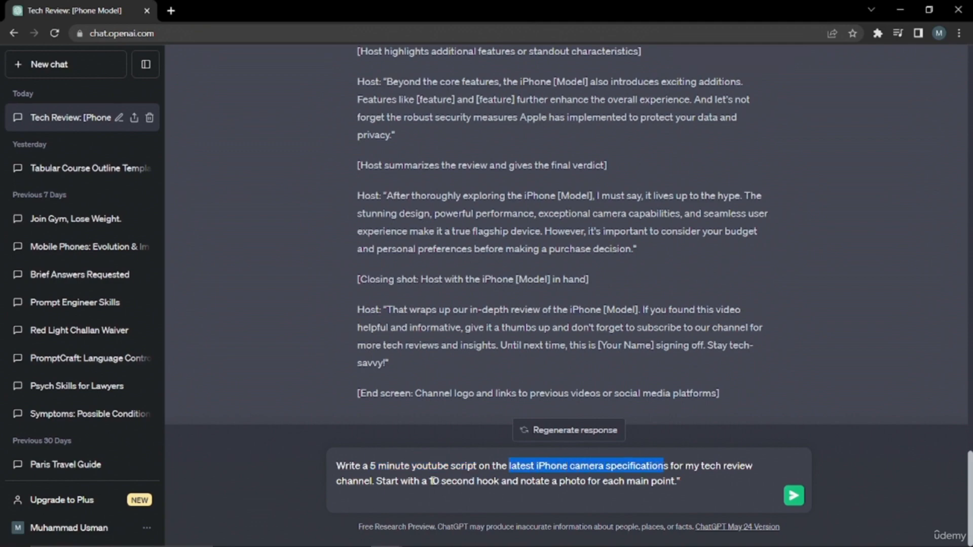
drag(433, 480, 595, 484)
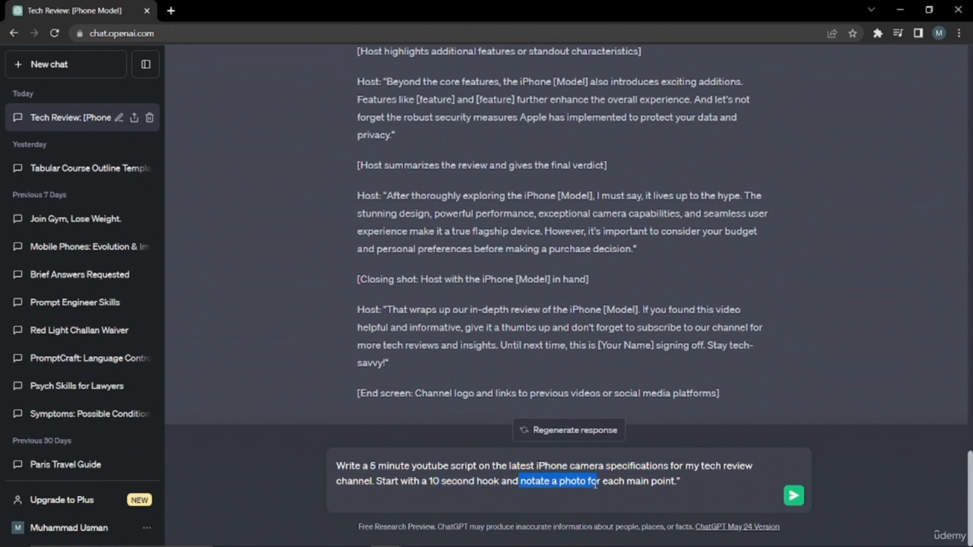
click(583, 500)
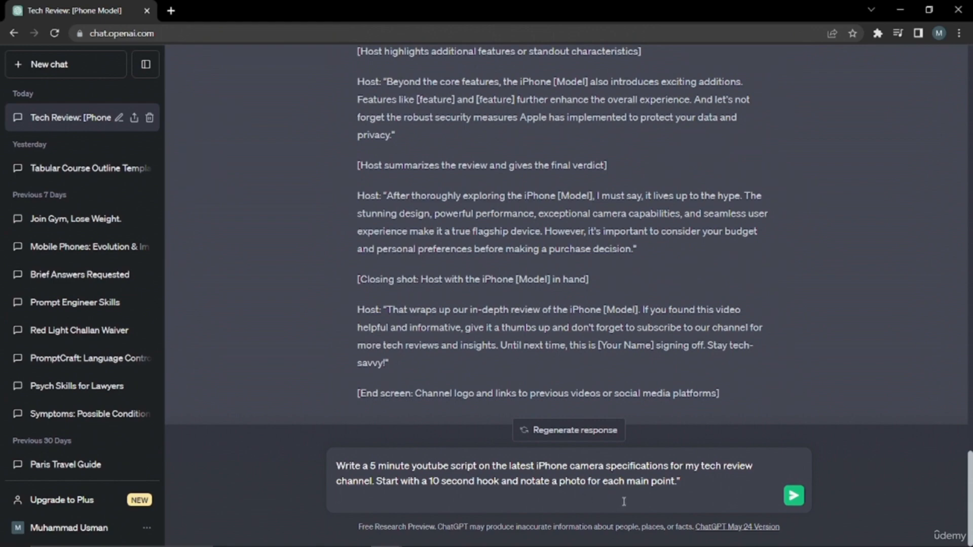
key(Return)
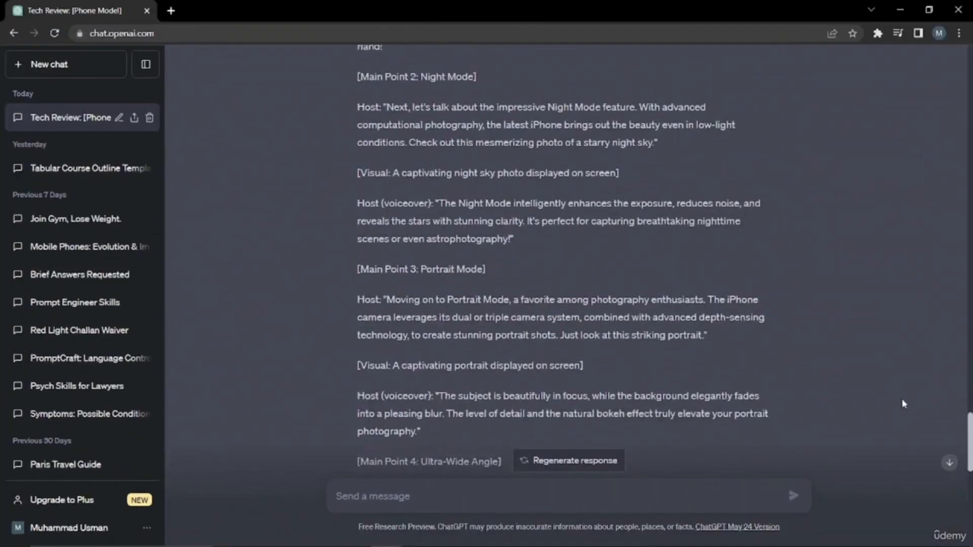
Check the opening and the 10-second hook of the new camera script against the prompt.
scroll(746, 251, up, 3)
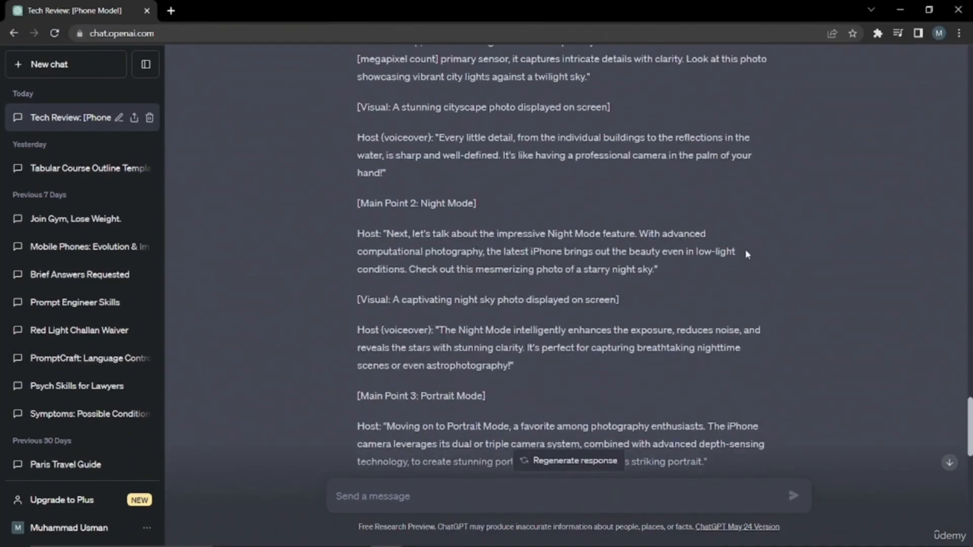
scroll(654, 281, up, 6)
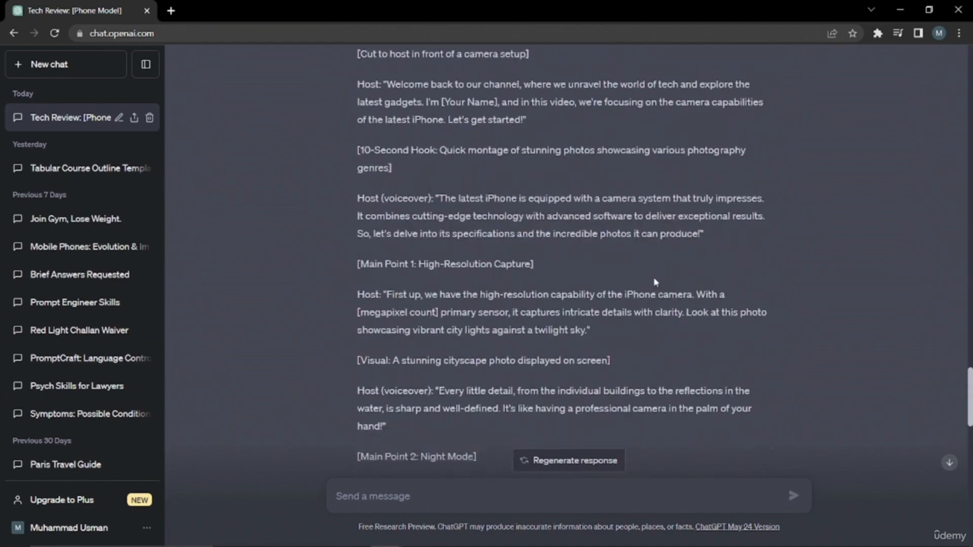
scroll(655, 281, up, 4)
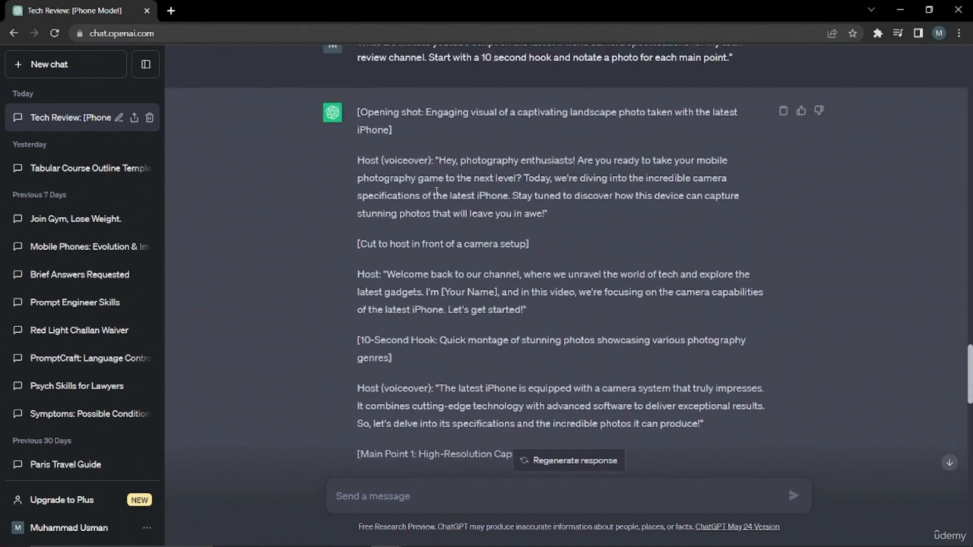
scroll(437, 192, up, 3)
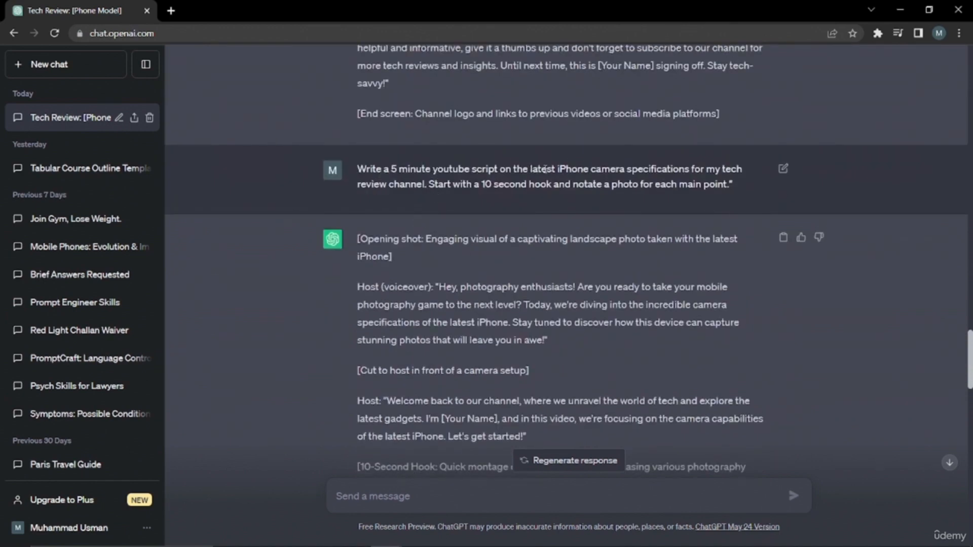
scroll(512, 303, down, 3)
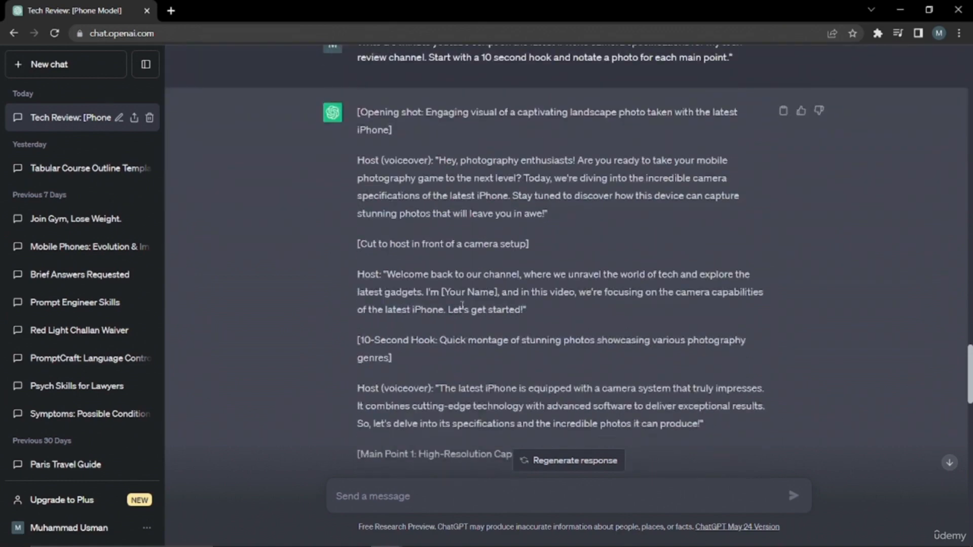
scroll(426, 304, down, 3)
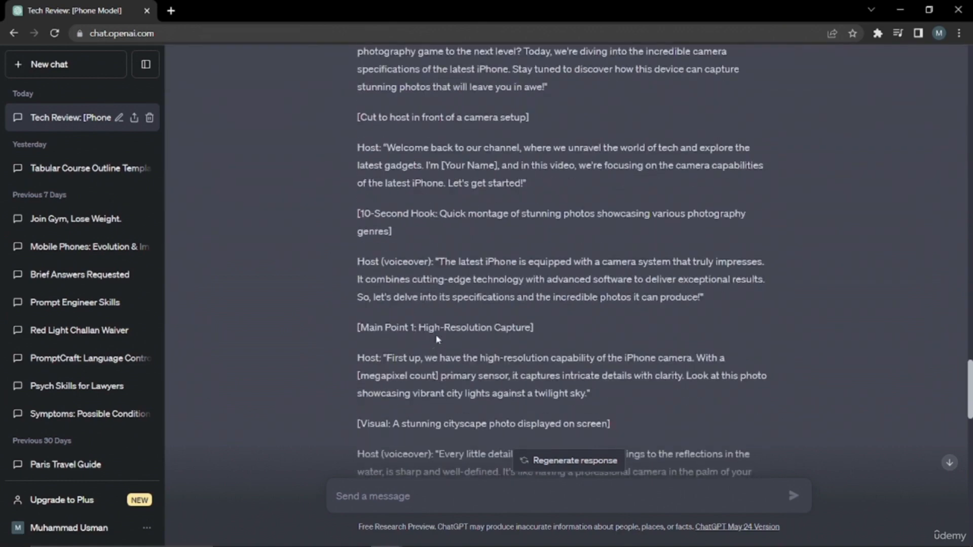
Examine the script's main points and their accompanying visuals through to the end screen.
drag(419, 327, 524, 327)
scroll(524, 327, down, 2)
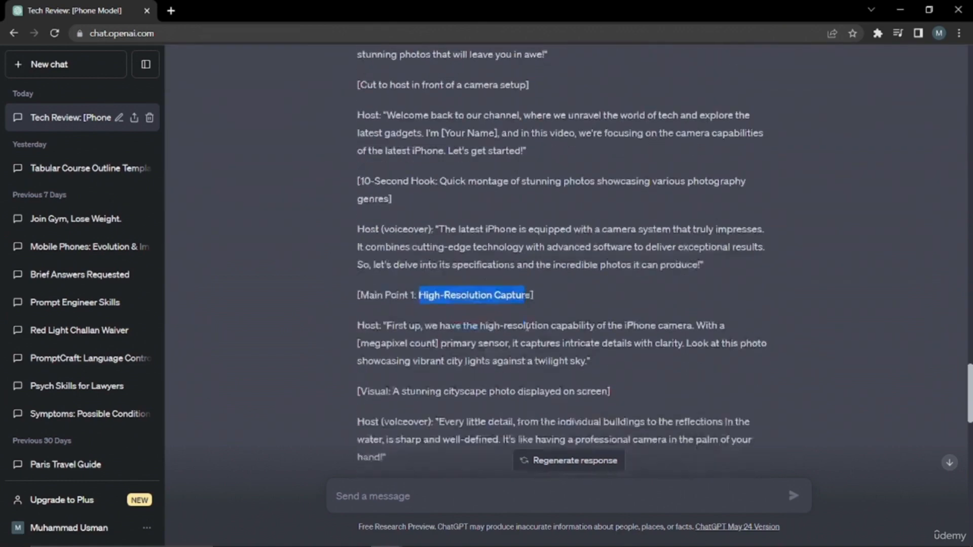
drag(393, 361, 602, 360)
scroll(423, 274, down, 4)
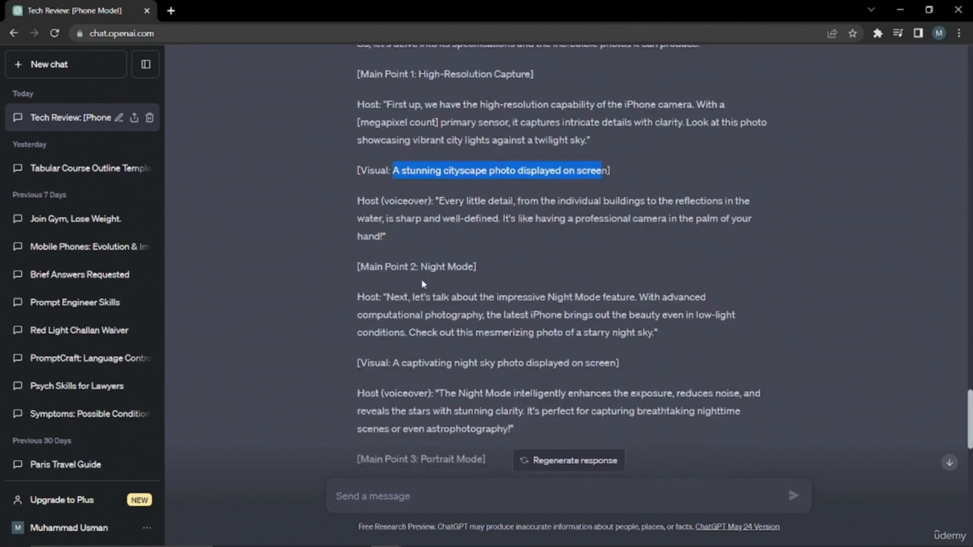
drag(420, 266, 472, 265)
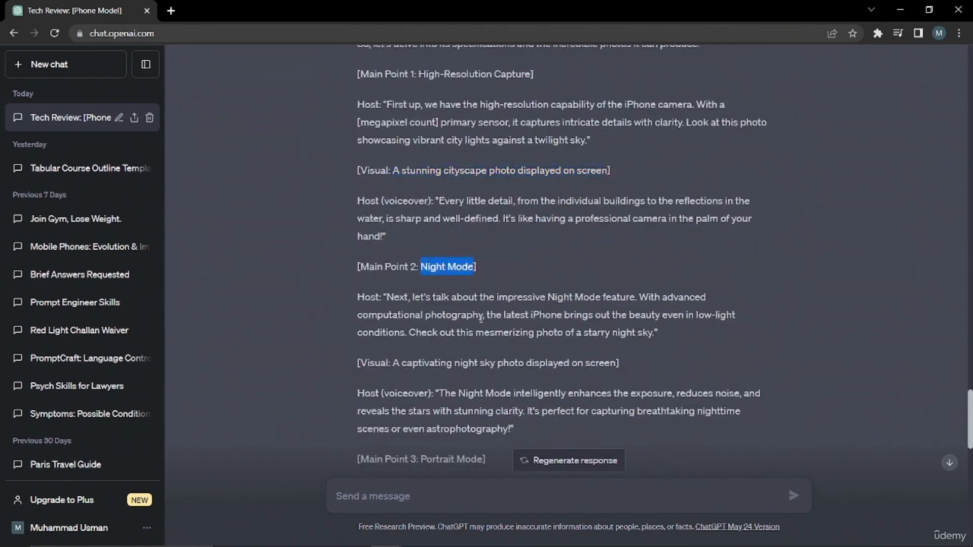
scroll(481, 318, down, 3)
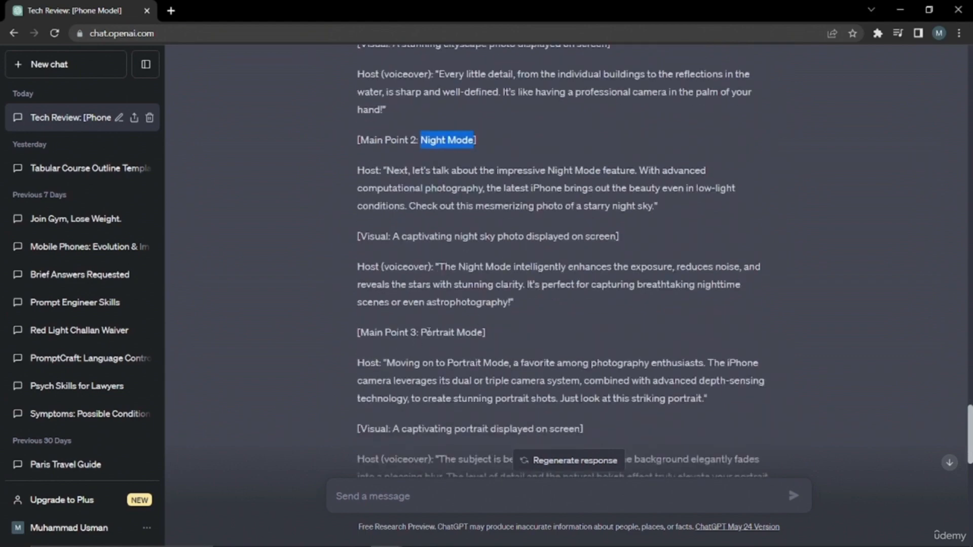
drag(428, 332, 484, 335)
scroll(472, 333, down, 3)
scroll(486, 335, down, 1)
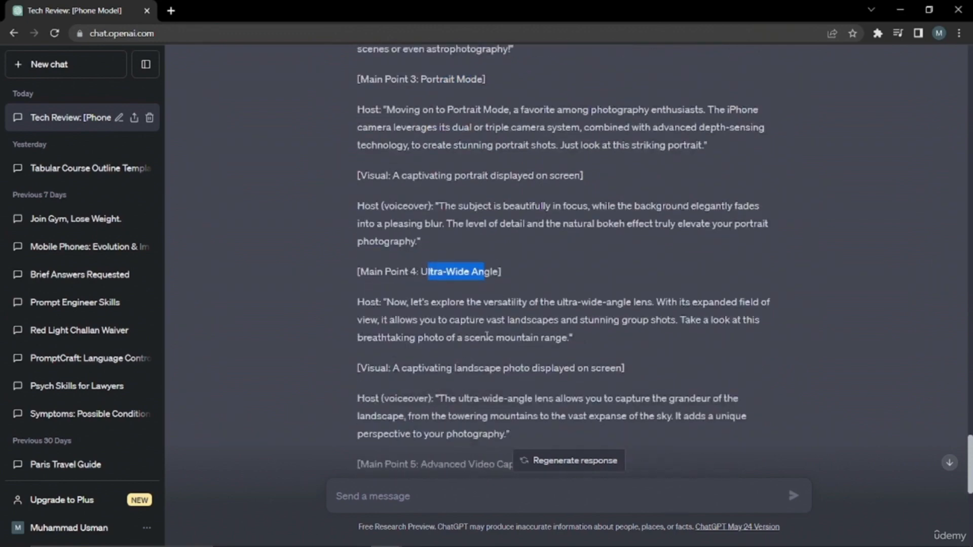
scroll(487, 335, down, 2)
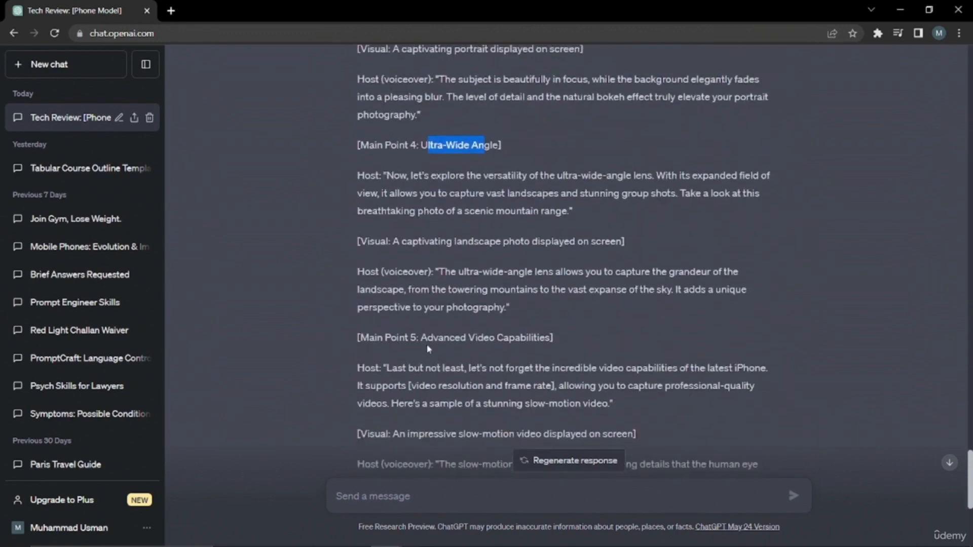
drag(418, 336, 551, 336)
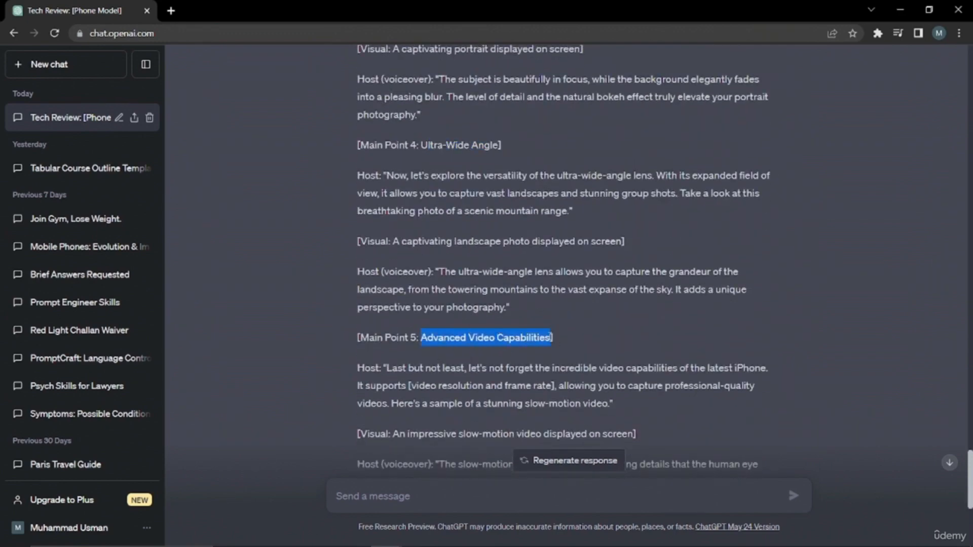
scroll(550, 336, down, 3)
scroll(550, 335, down, 2)
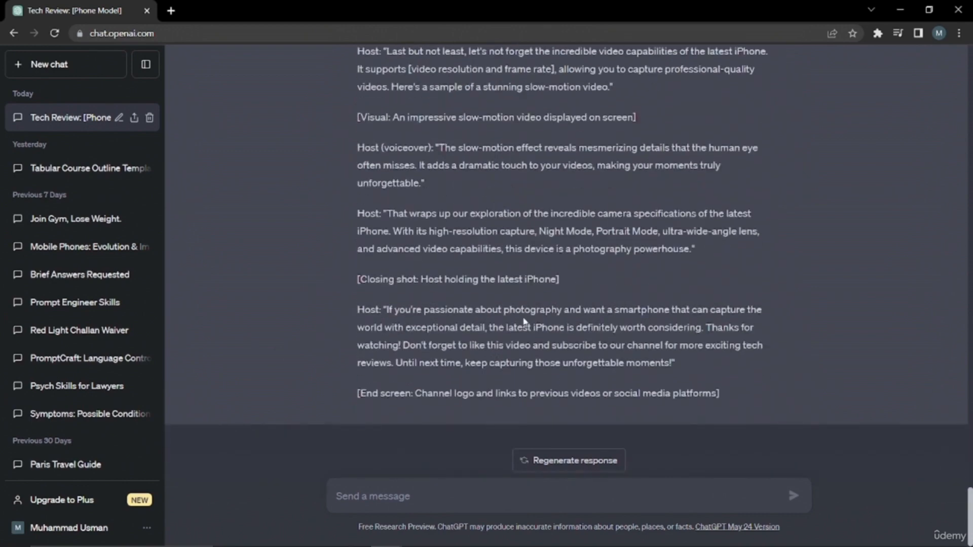